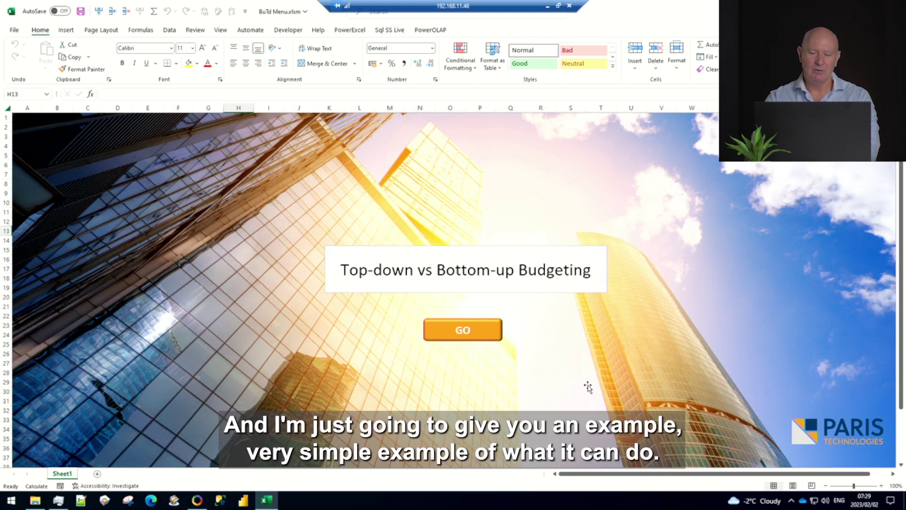
- Open the Bottom Up Top Down workbook and check the Dept 3 March figure and the full-year department total
left_click(466, 334)
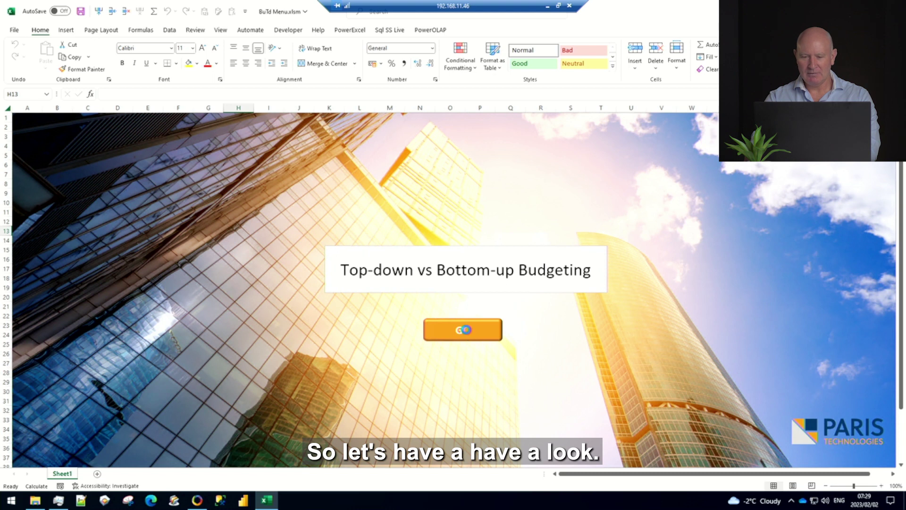
left_click(416, 398)
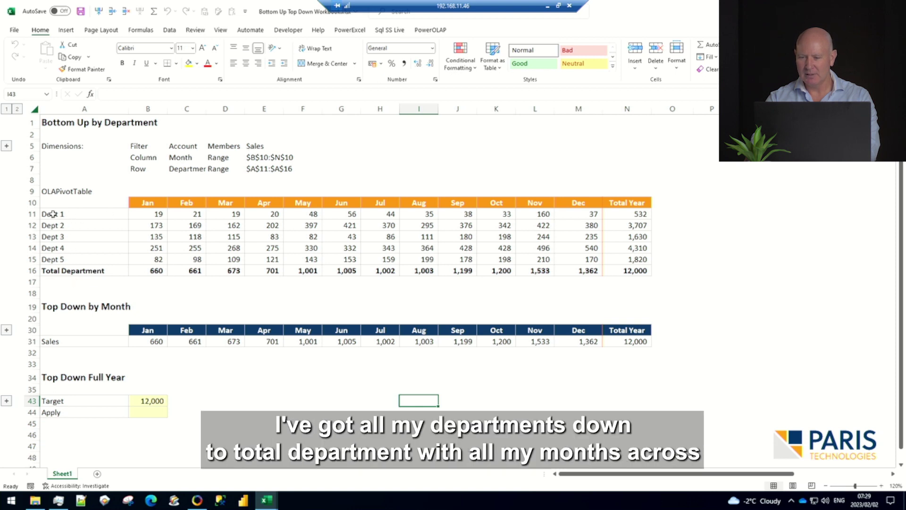
left_click(230, 237)
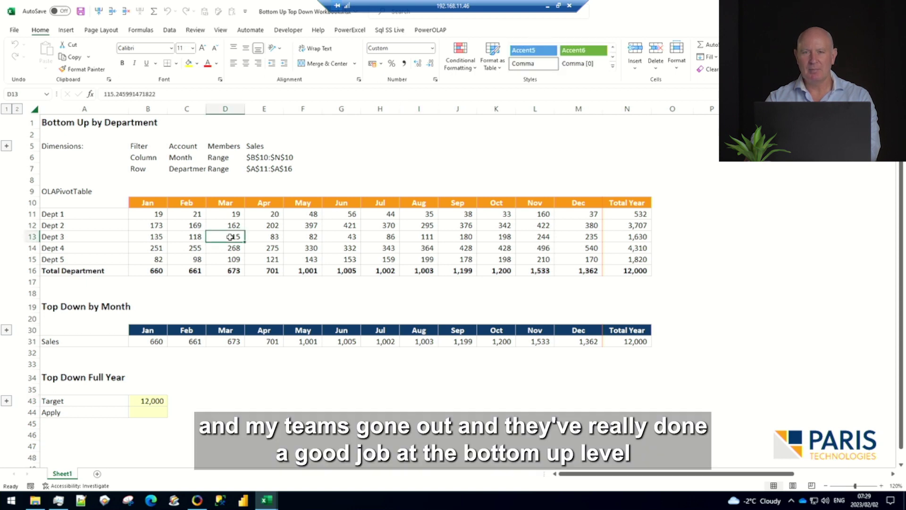
left_click(634, 270)
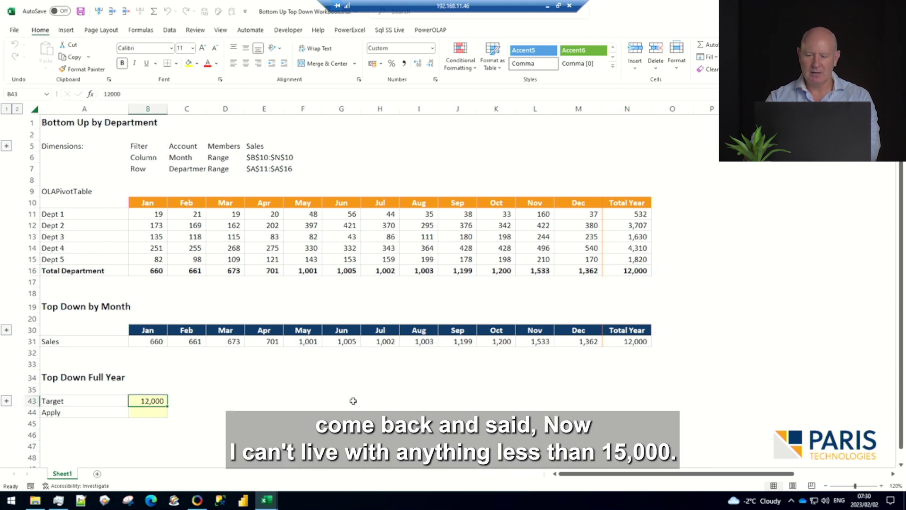
- Raise the target to 15,000, set Apply to 1, and recalculate with F9 to spread it across departments
type("15,0")
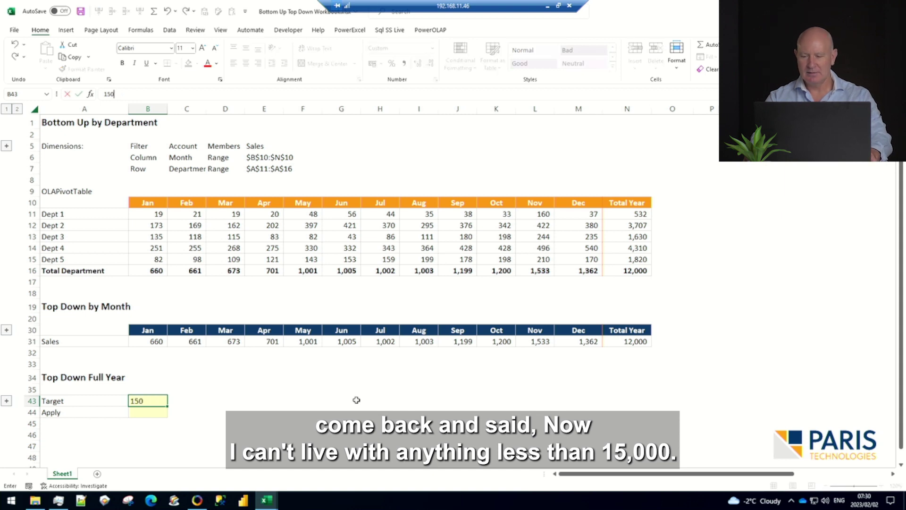
type("000")
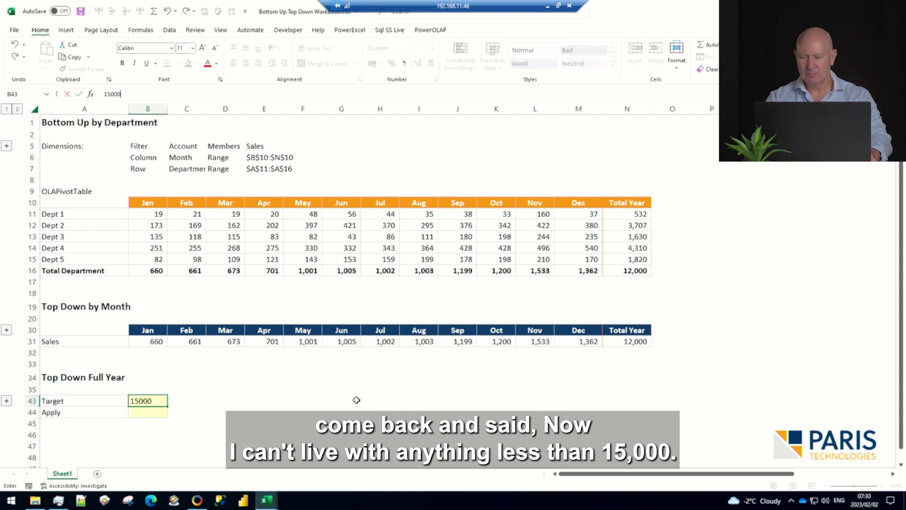
key("ctrl+Return")
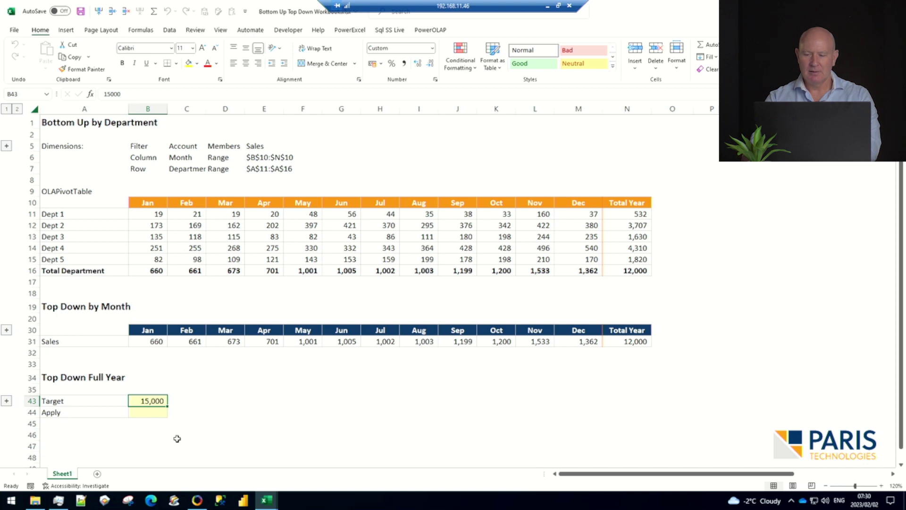
left_click(151, 413)
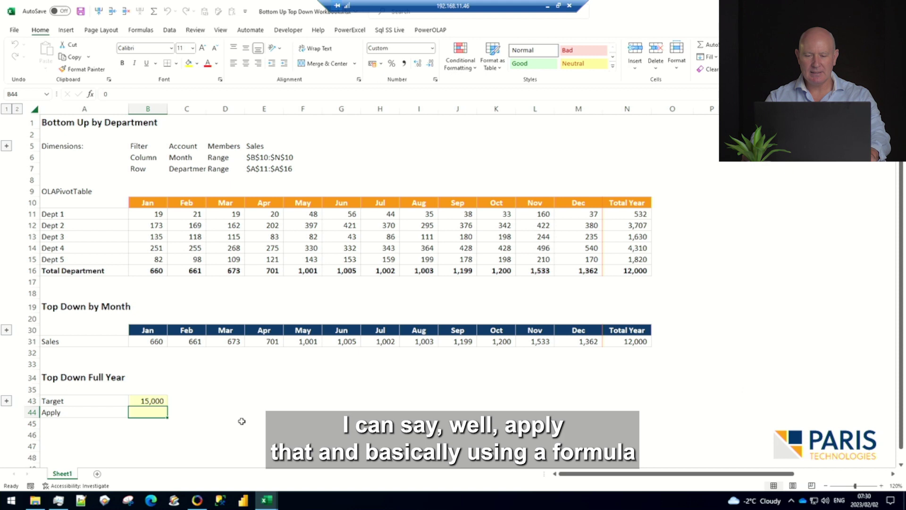
type("1")
key("ctrl+Return")
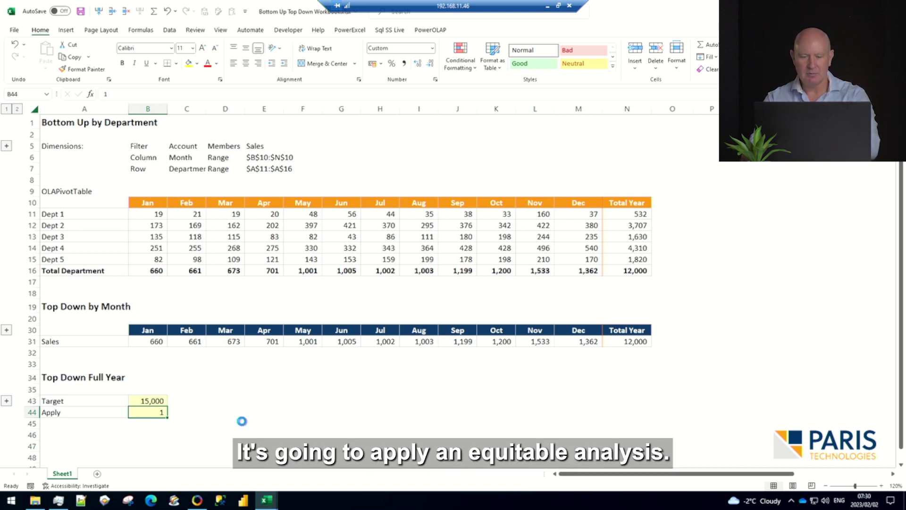
key("F9")
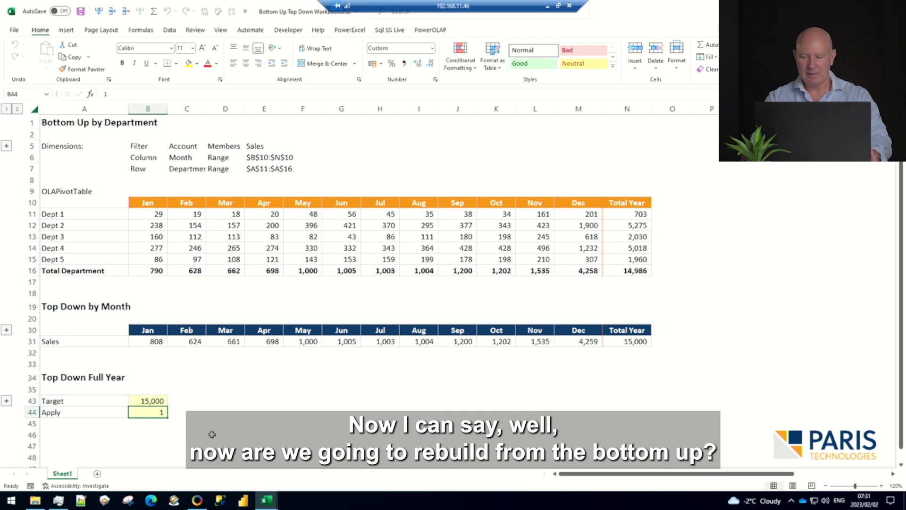
- Switch the top-down Apply off by setting it to 0
type("0")
key("Return")
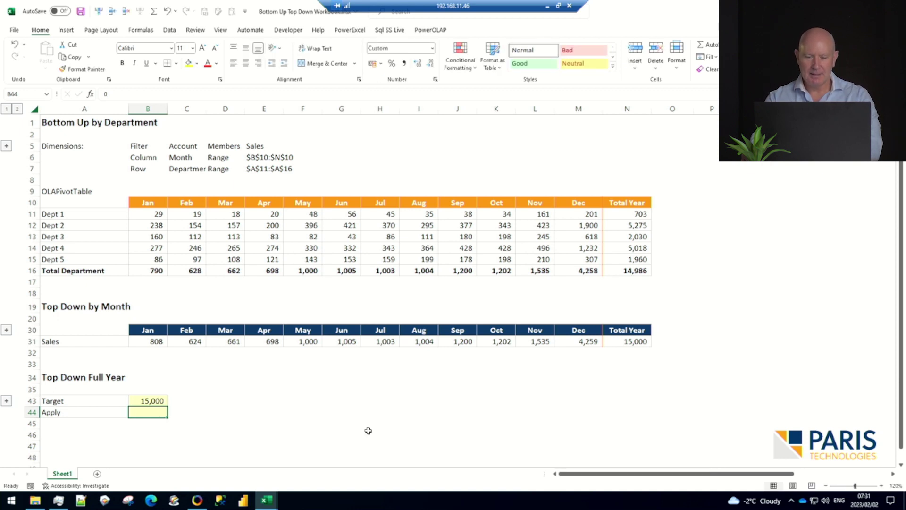
left_click(368, 430)
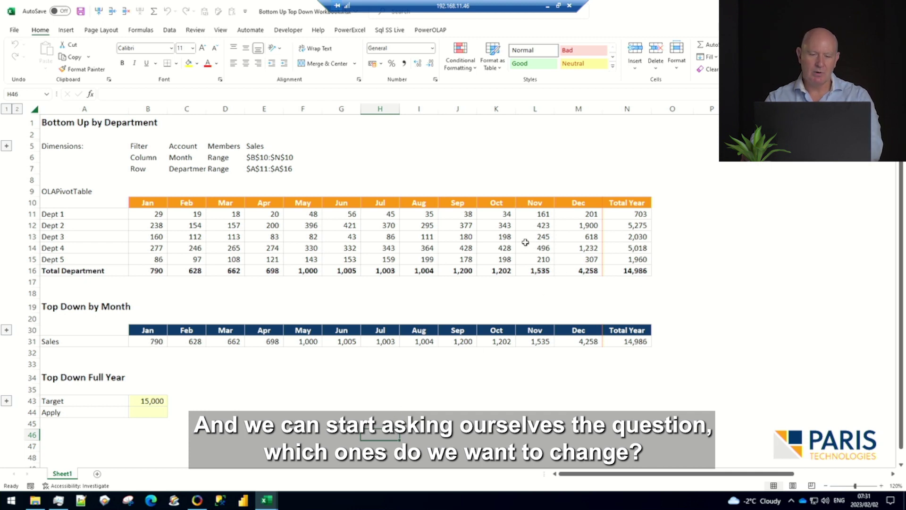
- Hand-adjust Dept 4 November to 500, Dept 2 December to 1,910 and Dept 1 December to 202
left_click(542, 248)
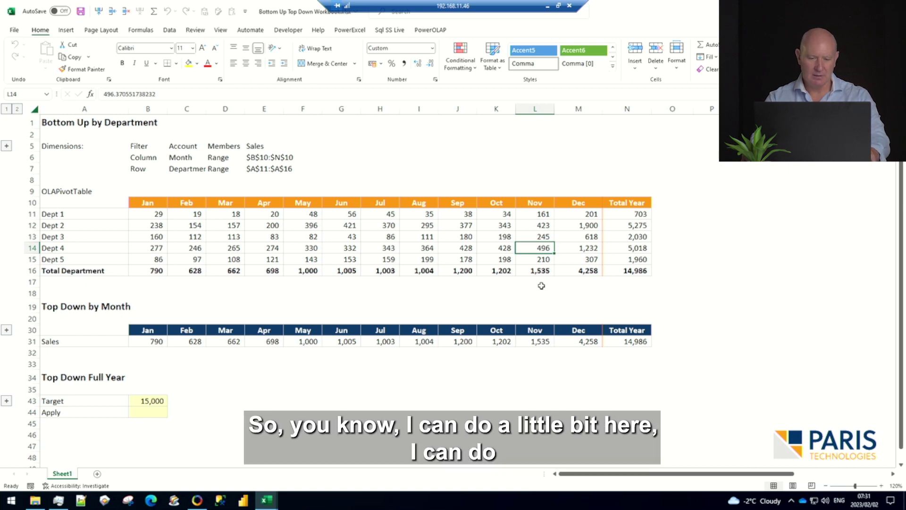
type("500")
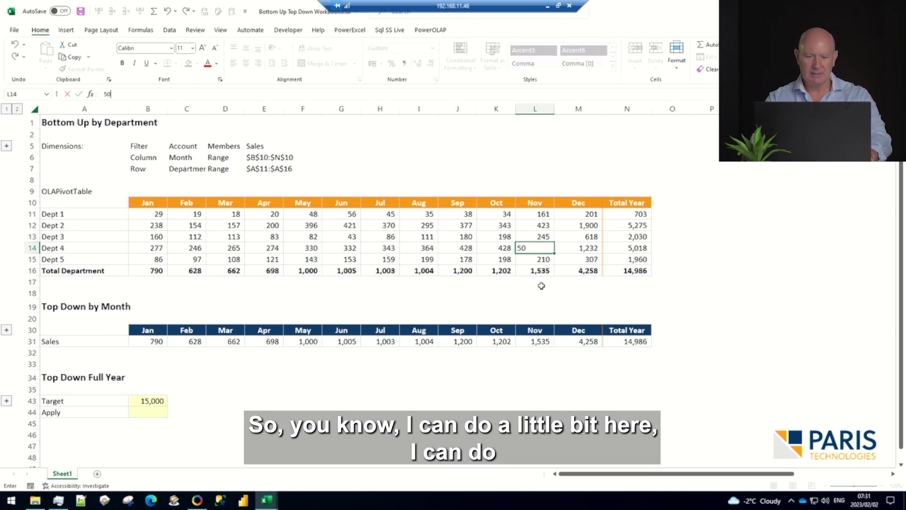
key("Return")
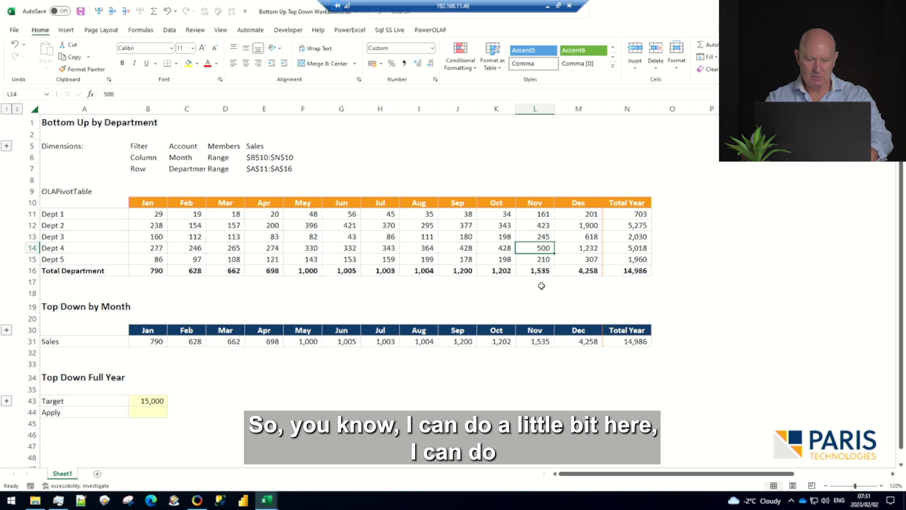
key("Up")
key("Up")
key("Right")
key("Right")
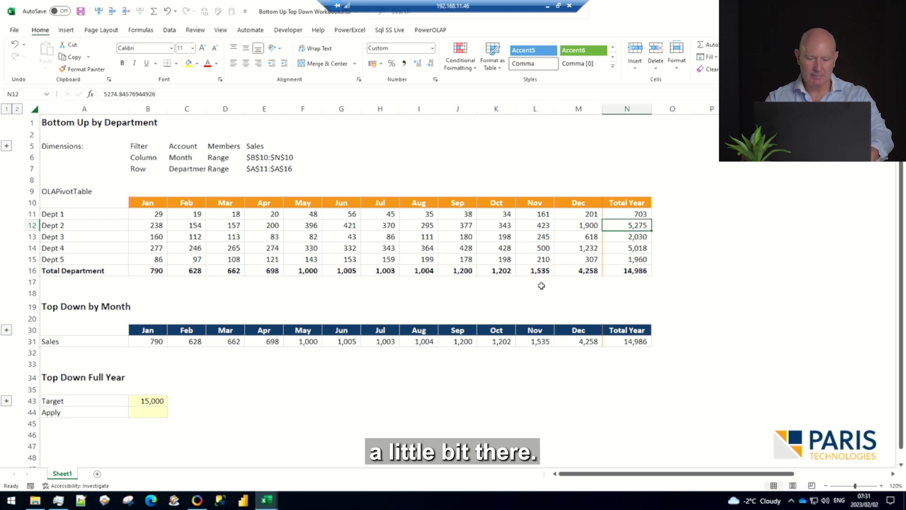
key("Left")
type("1910")
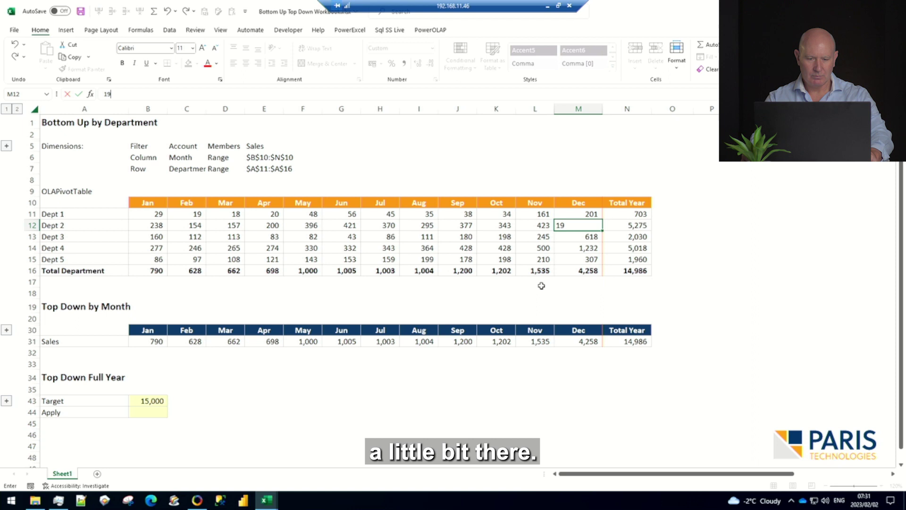
key("Return")
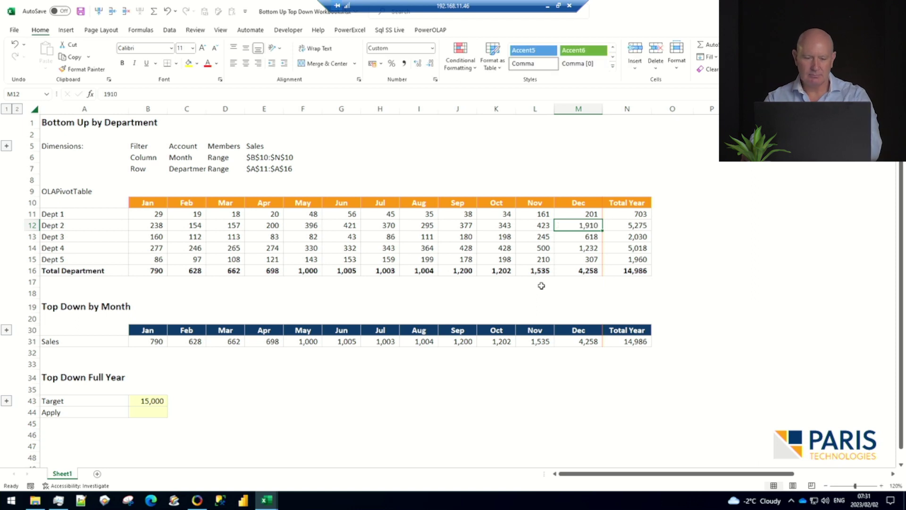
left_click(584, 215)
type("202")
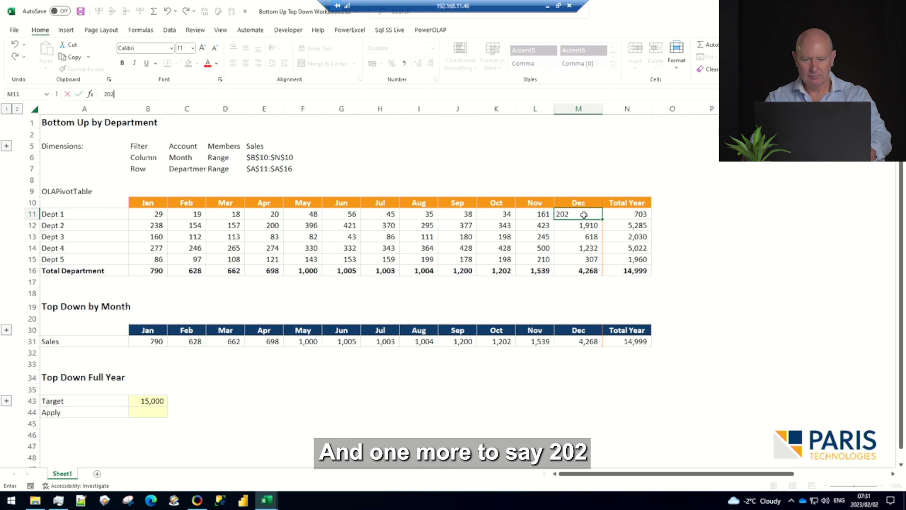
key("ctrl+Return")
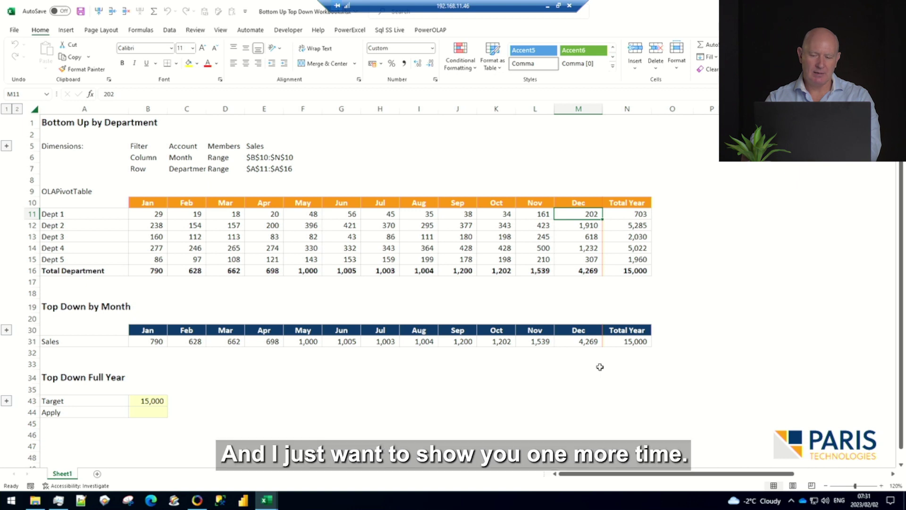
- Raise the target to 16,000 and set Apply to 1
left_click(150, 400)
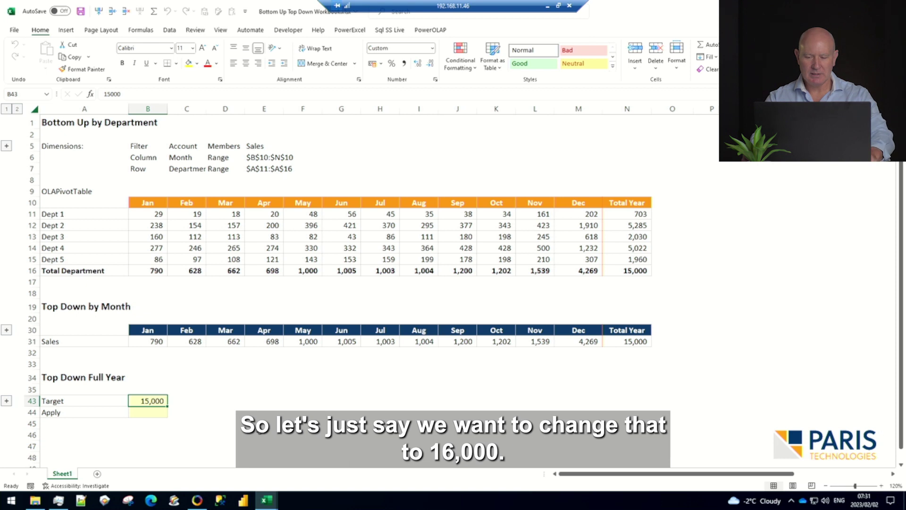
type("16000")
key("ctrl+Return")
key("Down")
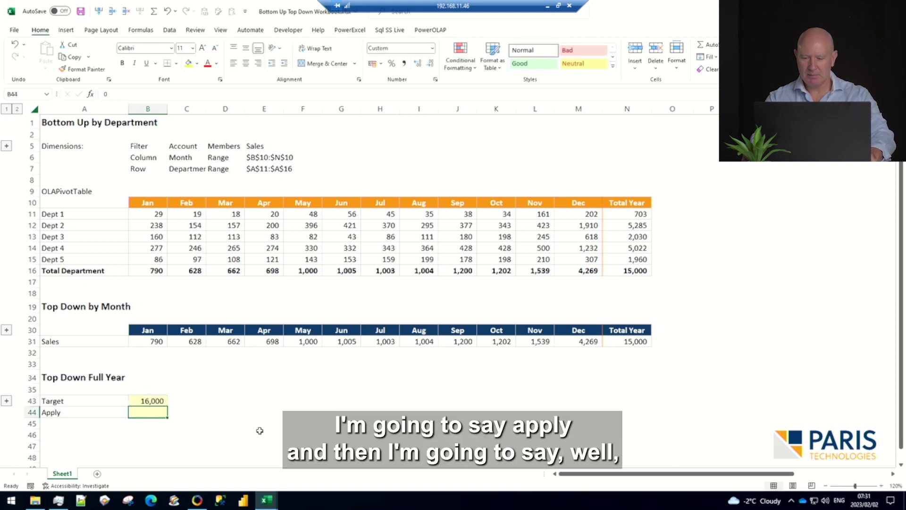
type("1")
key("ctrl+Return")
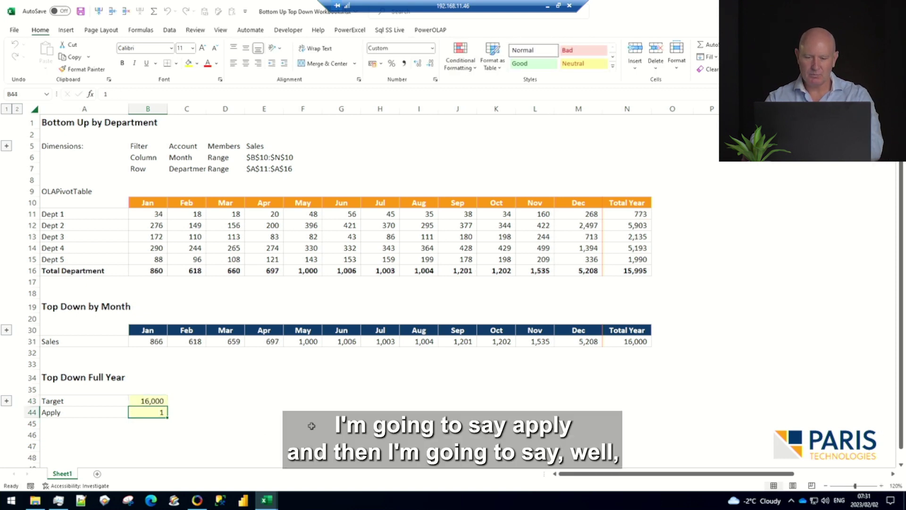
- Fix the August, July and June sales figures at 1,000 each
left_click(463, 340)
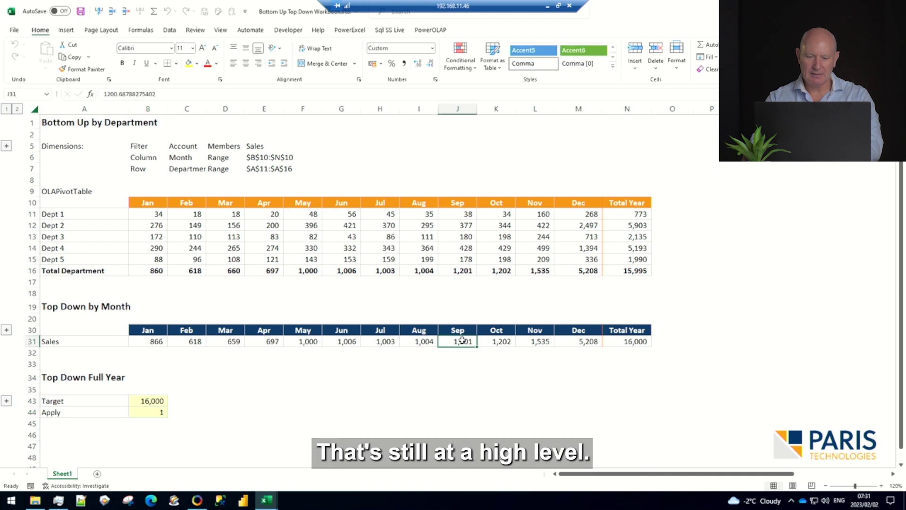
left_click(419, 341)
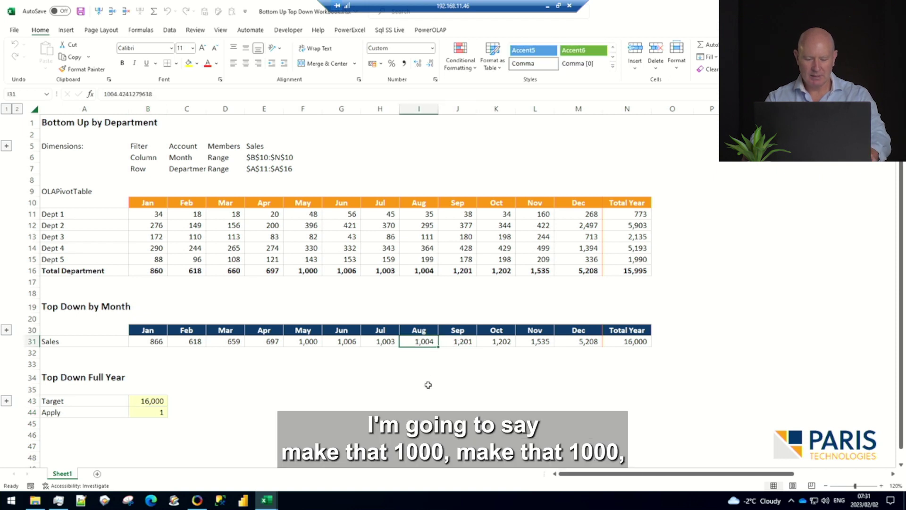
type("1000")
key("ctrl+Return")
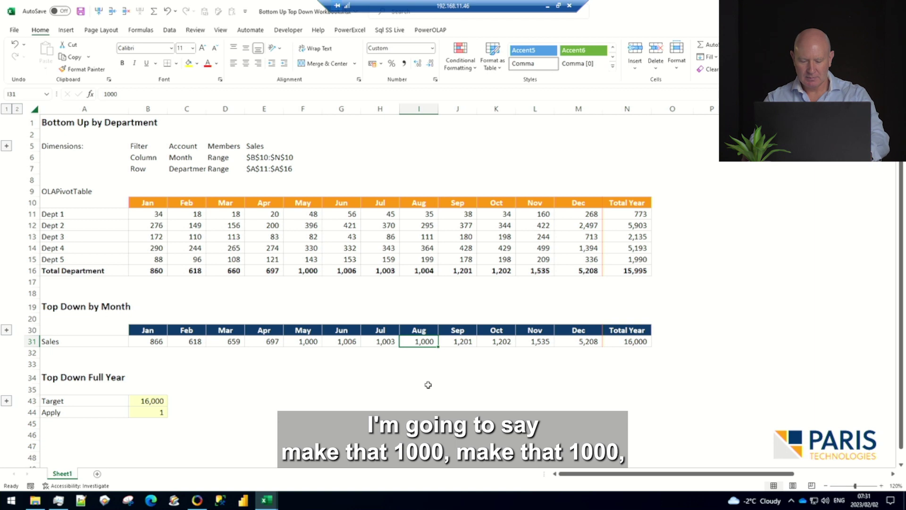
key("Left")
type("1,000")
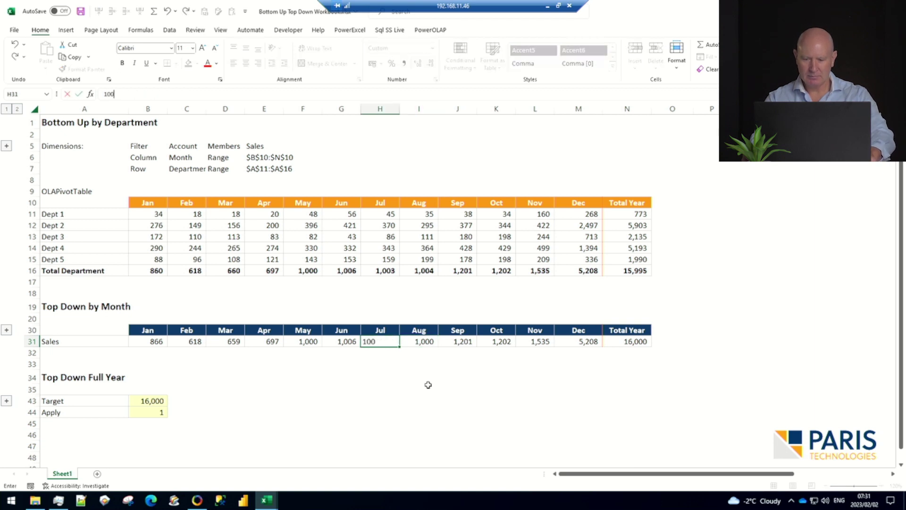
key("ctrl+Return")
key("Left")
type("1000")
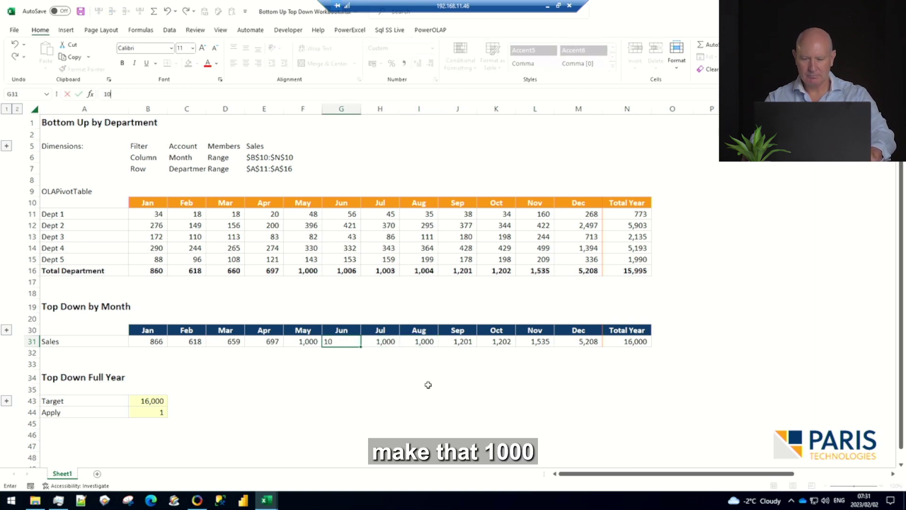
key("ctrl+Return")
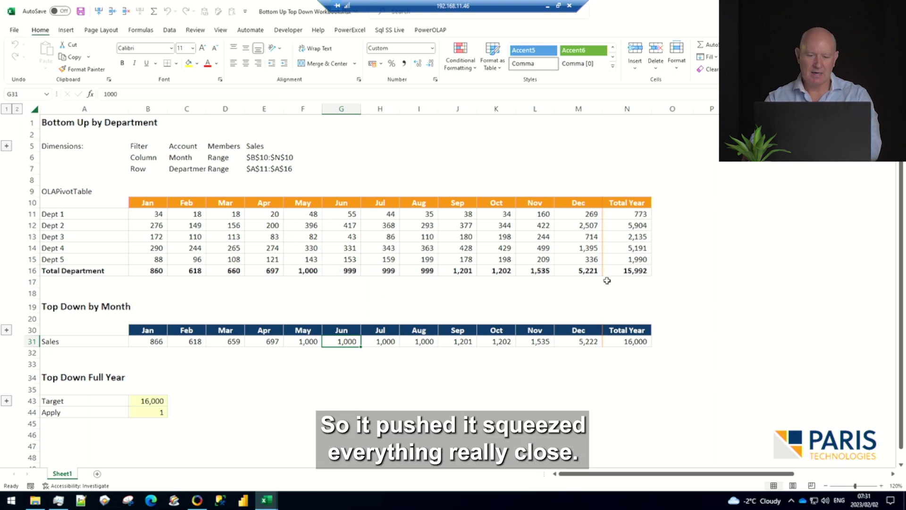
- Turn the top-down Apply off by setting it to 0
left_click(150, 413)
type("0")
key("Return")
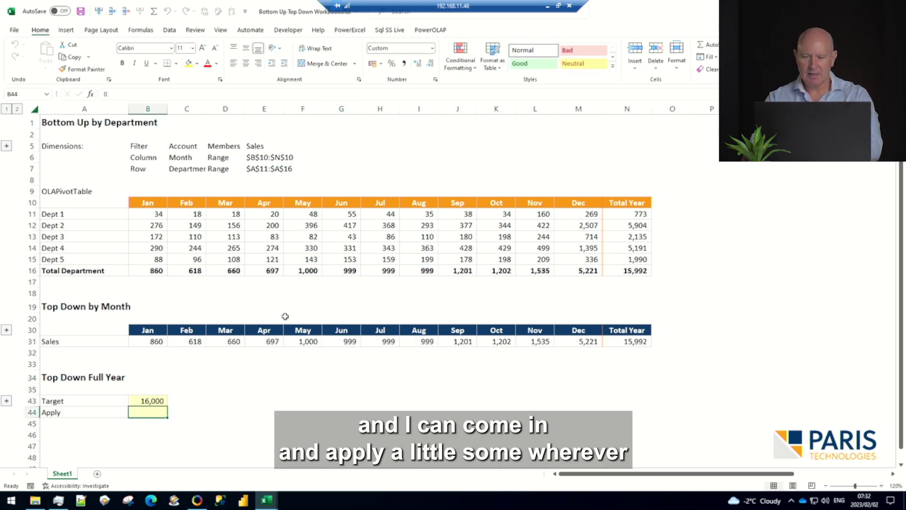
- Set Dept 3 June to 44, Dept 3 August to 111 and Dept 5 December to 341
left_click(348, 237)
type("44")
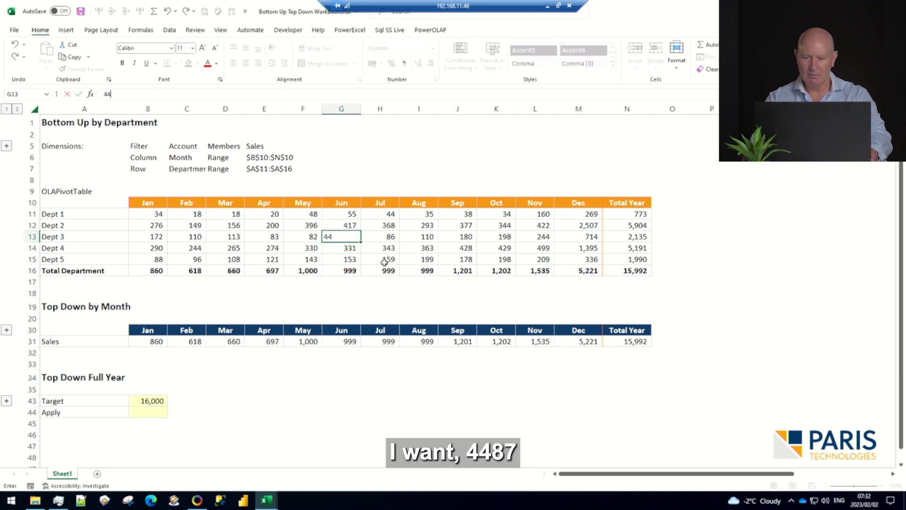
key("Tab")
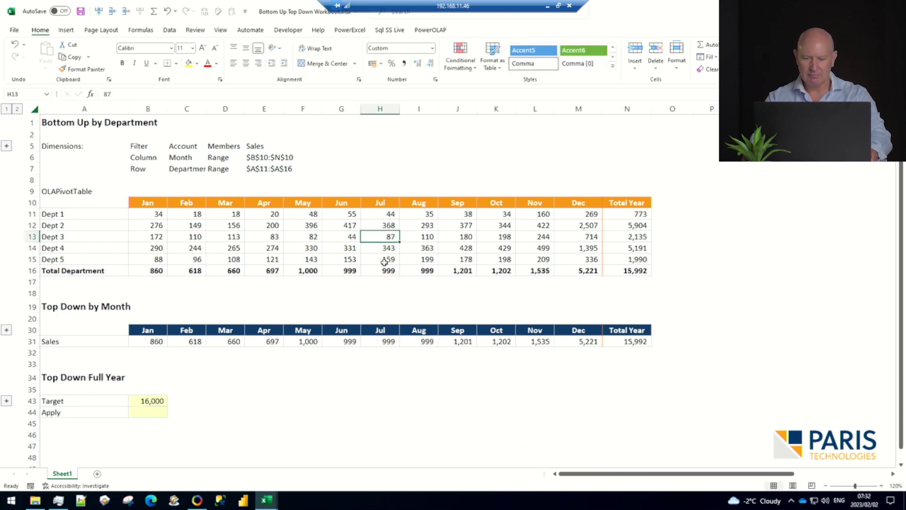
key("Tab")
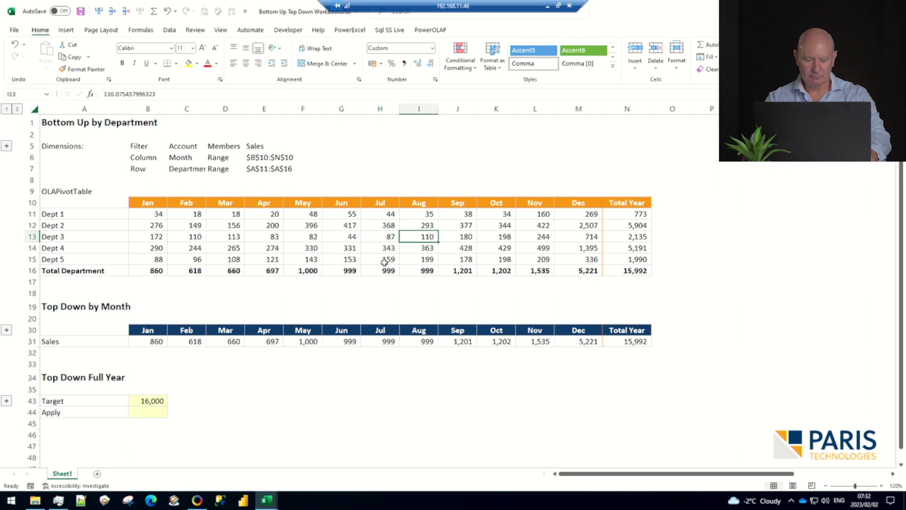
type("111")
key("ctrl+Return")
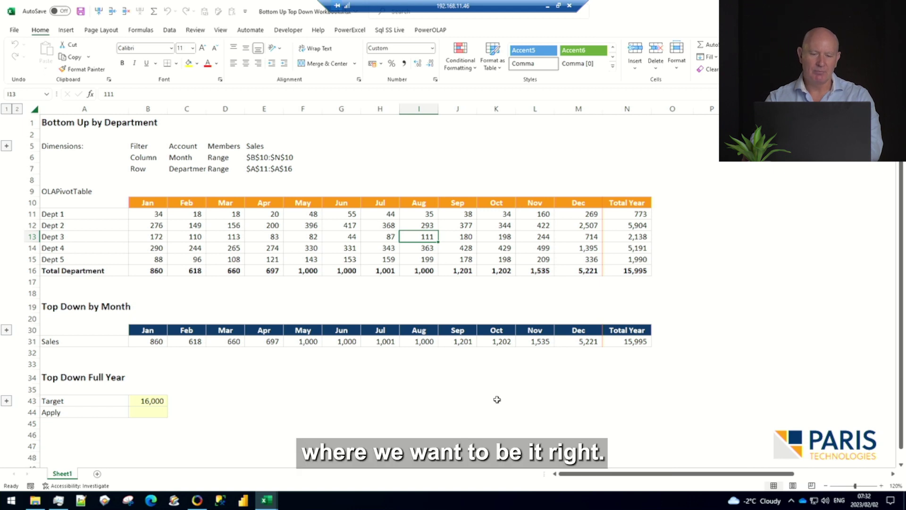
left_click(578, 259)
type("3")
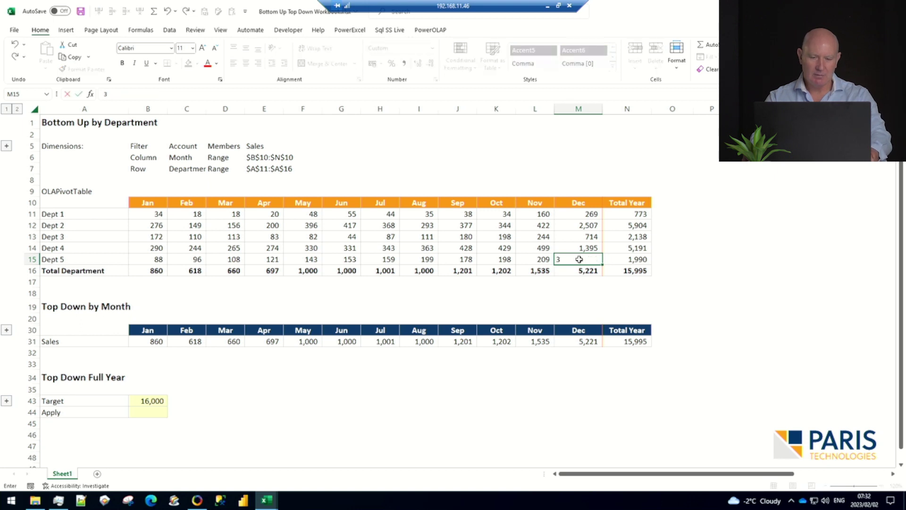
type("41")
key("ctrl+Return")
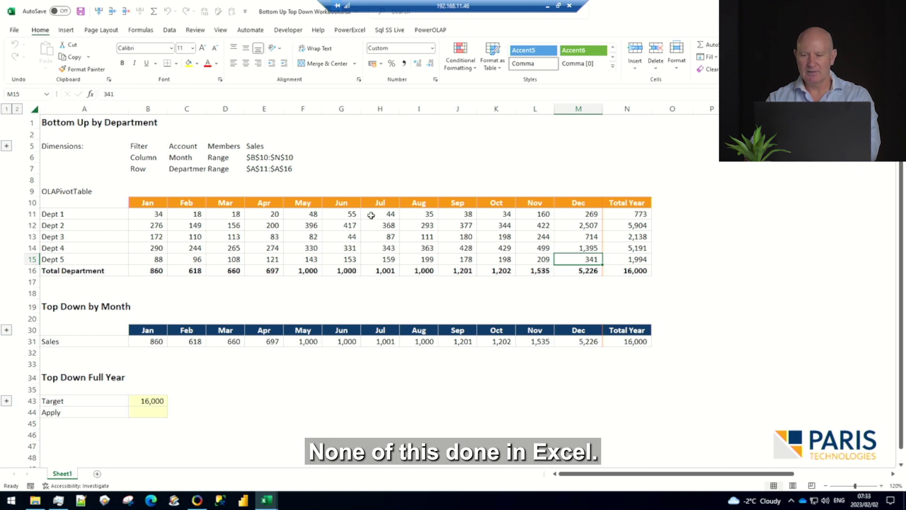
left_click_drag(433, 250, 629, 290)
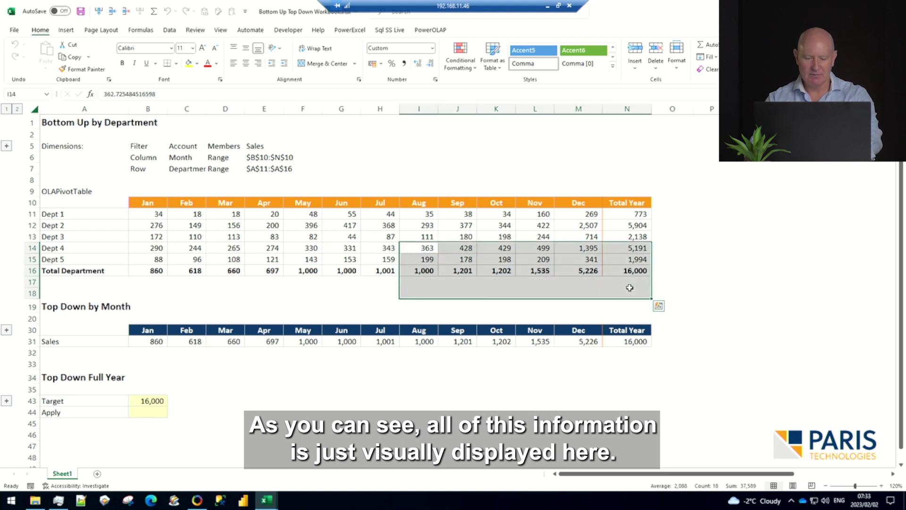
key("Delete")
left_click(520, 426)
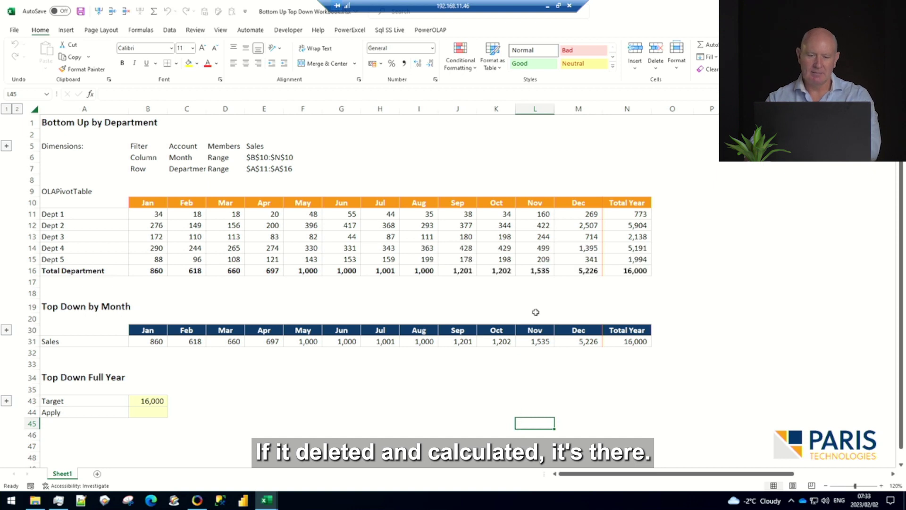
left_click(581, 272)
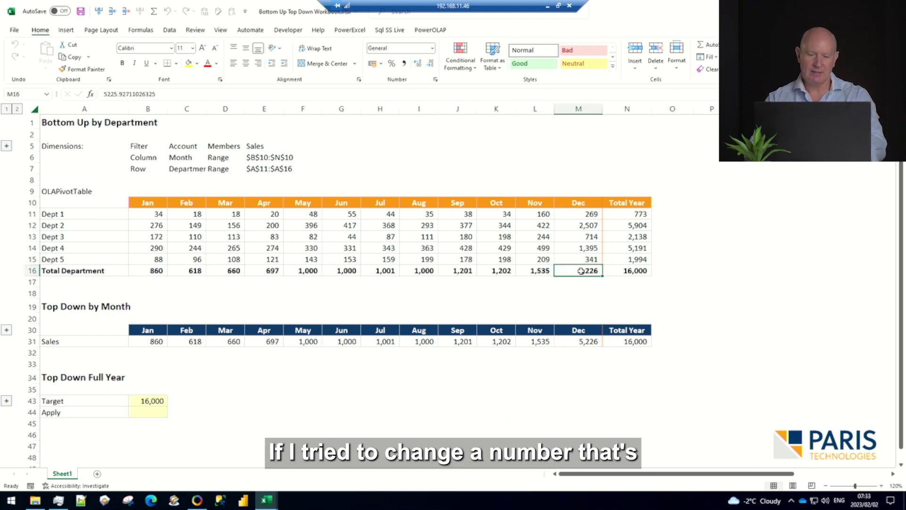
type("15151")
key("Return")
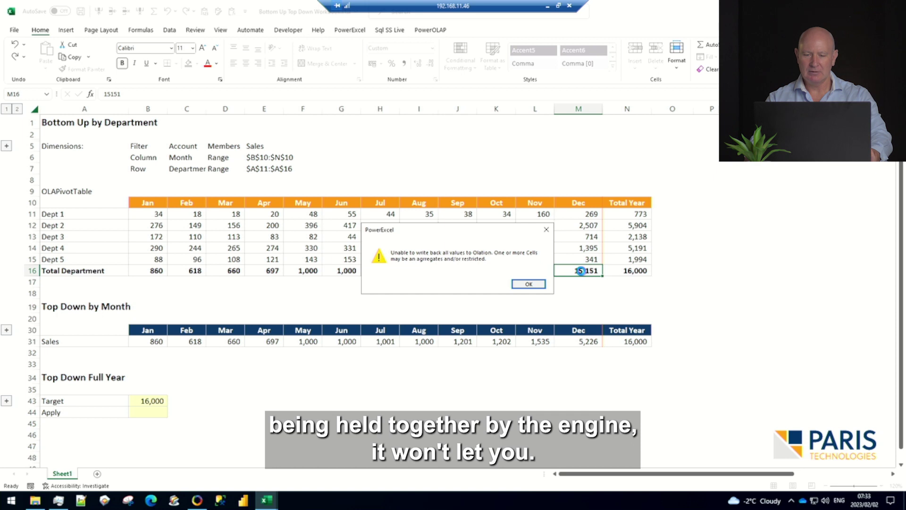
key("Return")
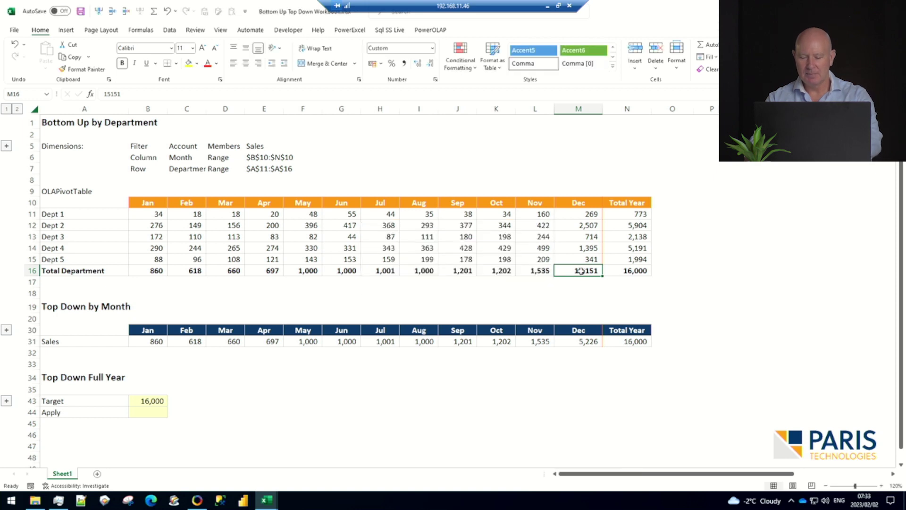
left_click(584, 376)
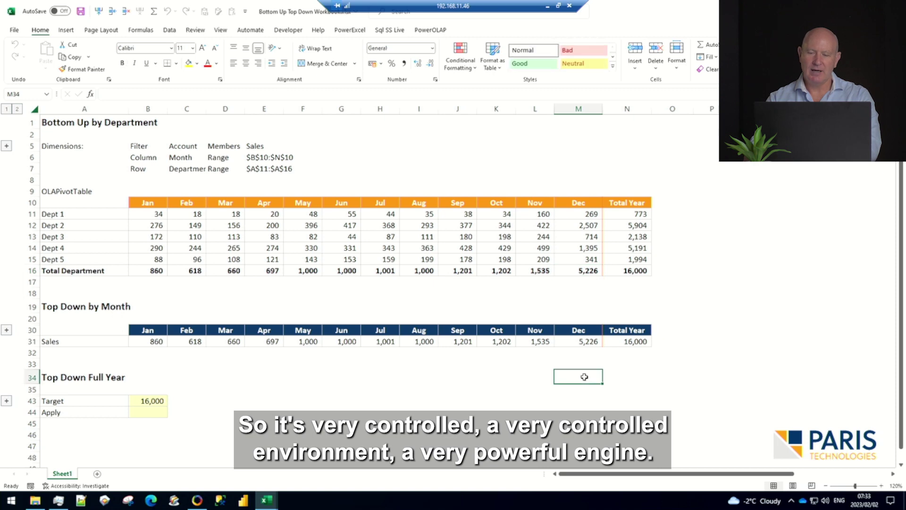